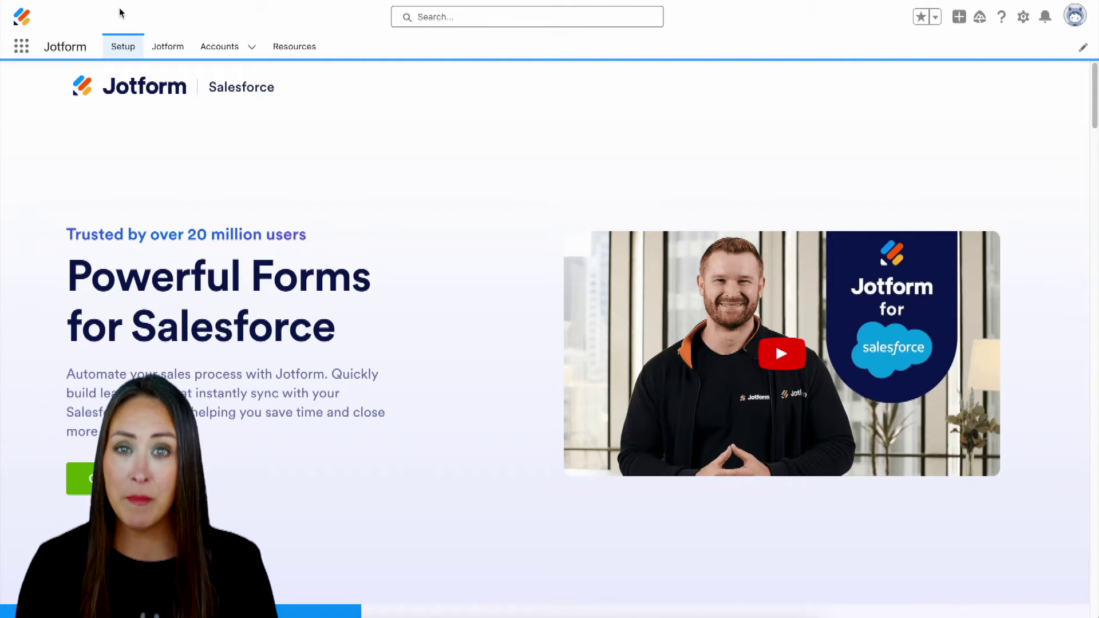
From the Jotform app, create a blank form from scratch using the Classic Form layout.
click(168, 48)
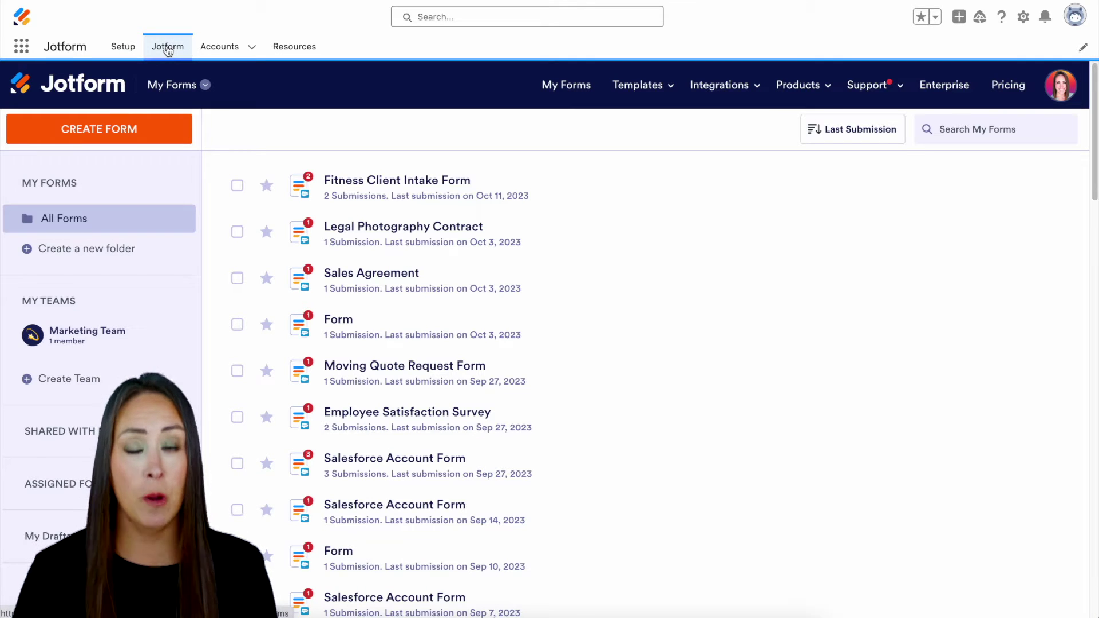
click(142, 132)
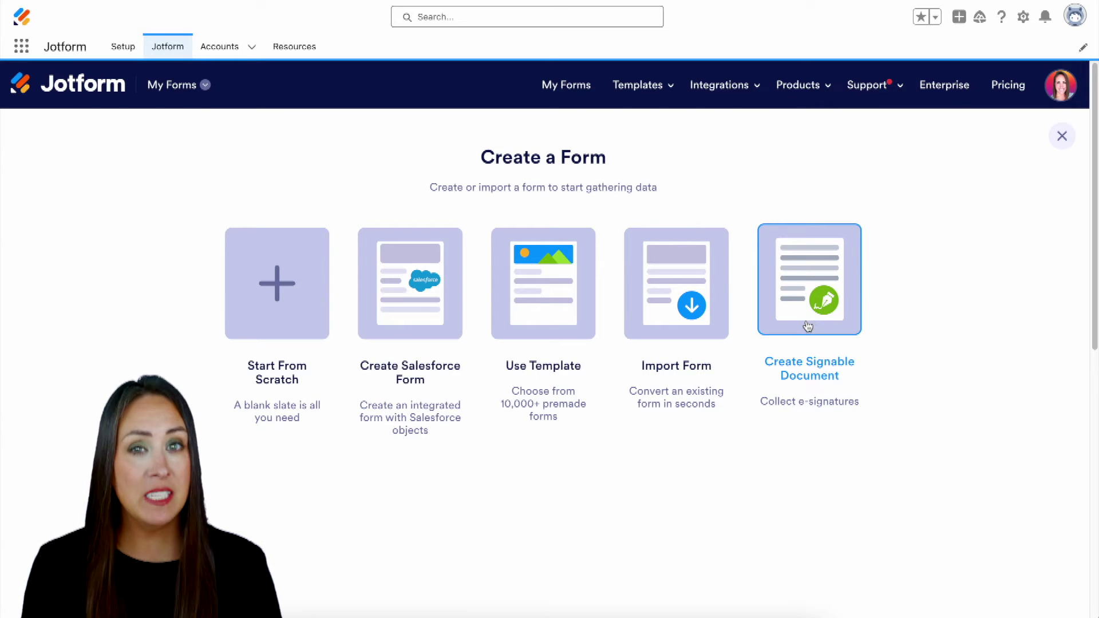
click(278, 281)
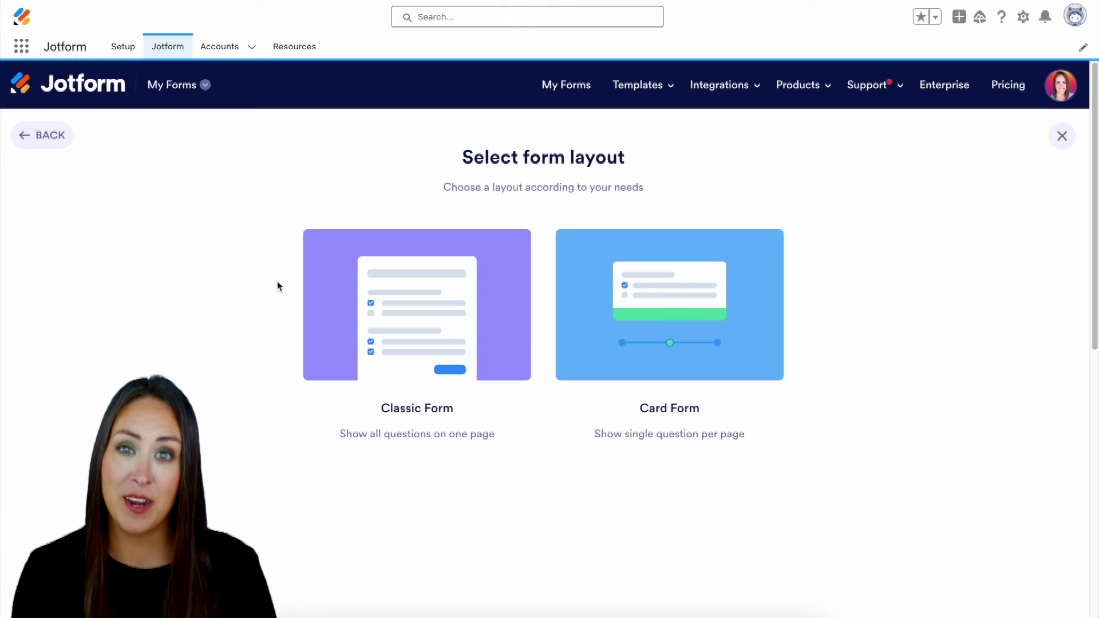
click(435, 320)
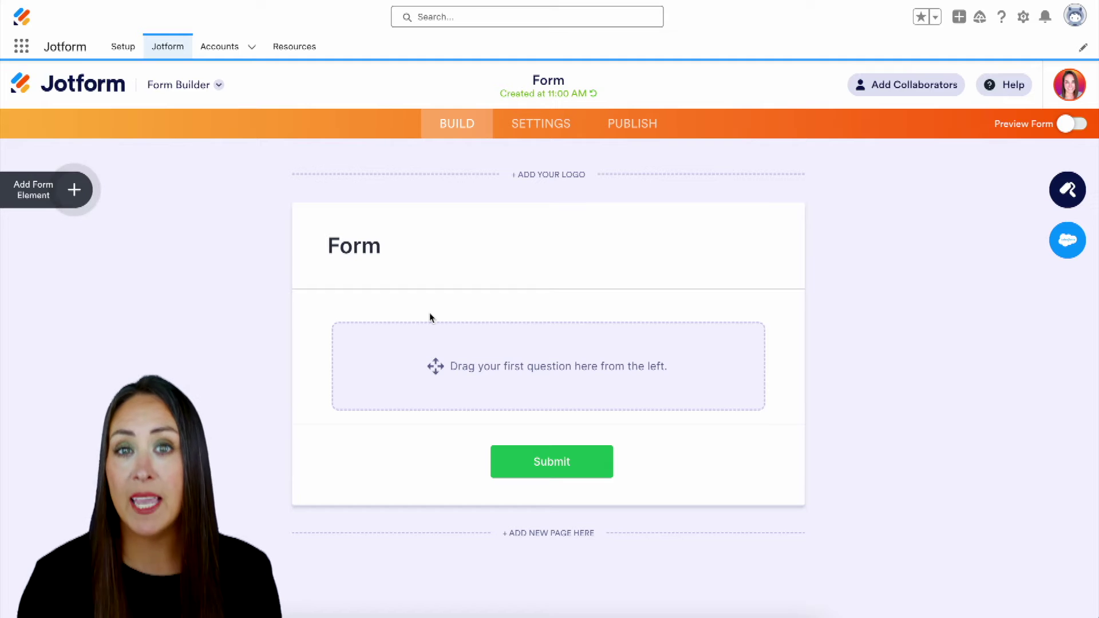
Add a Full Name field and an Email field to the form.
click(76, 193)
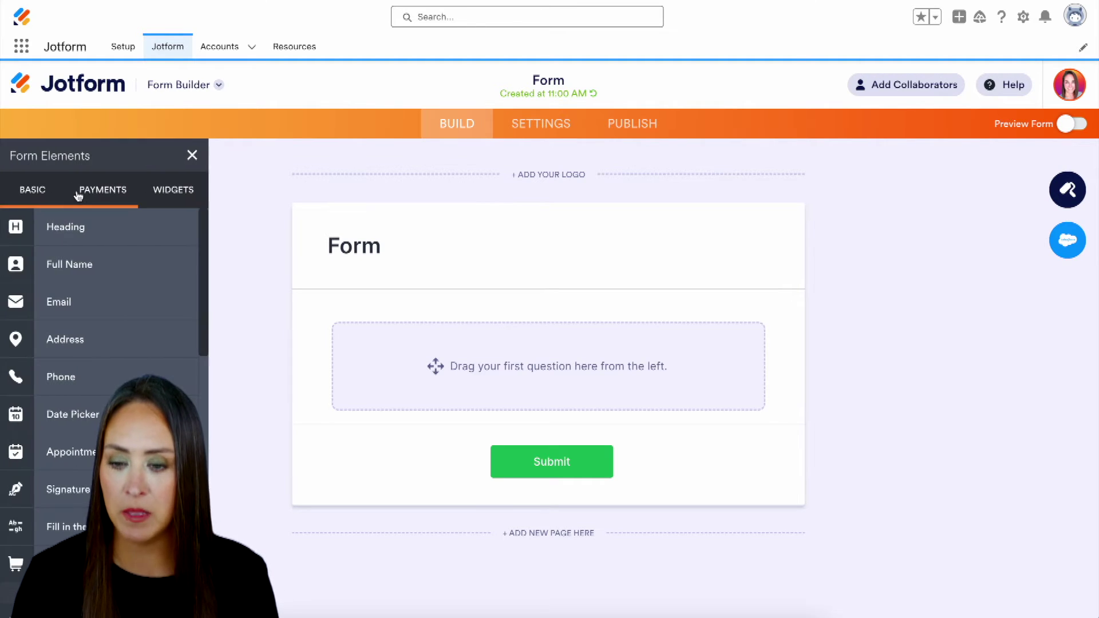
click(109, 267)
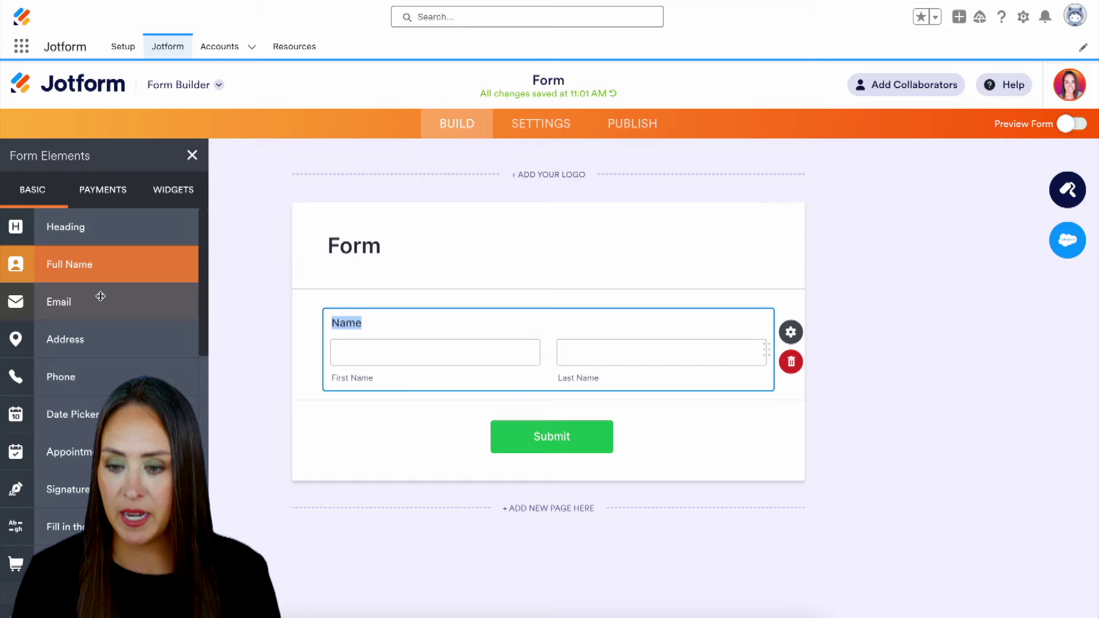
click(99, 299)
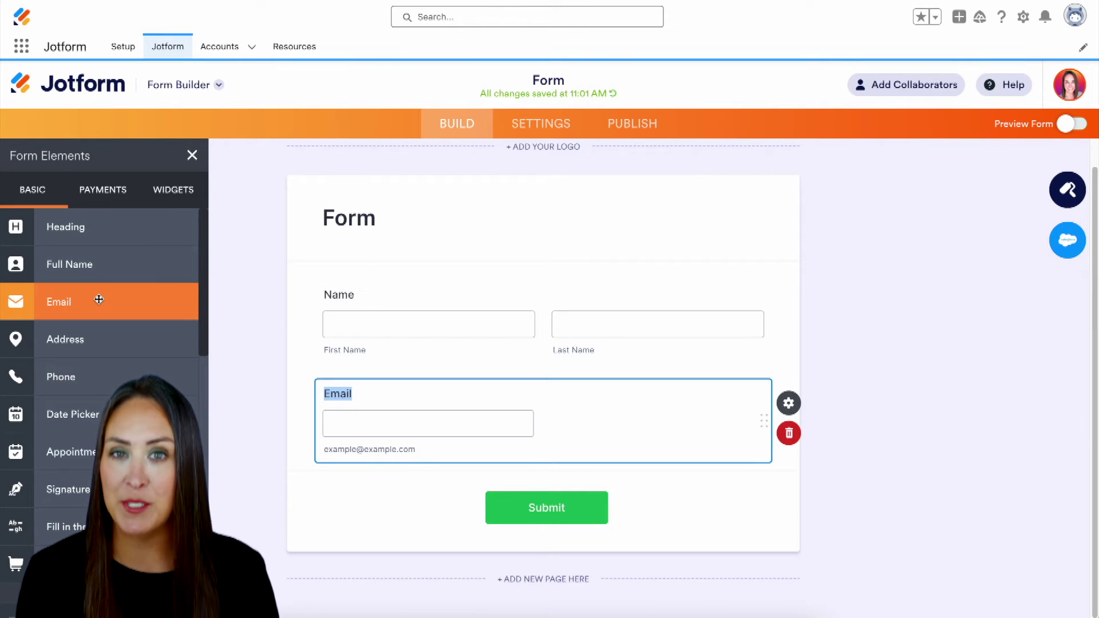
Search the widgets for 'checkl' to find the Checklist widget.
click(182, 195)
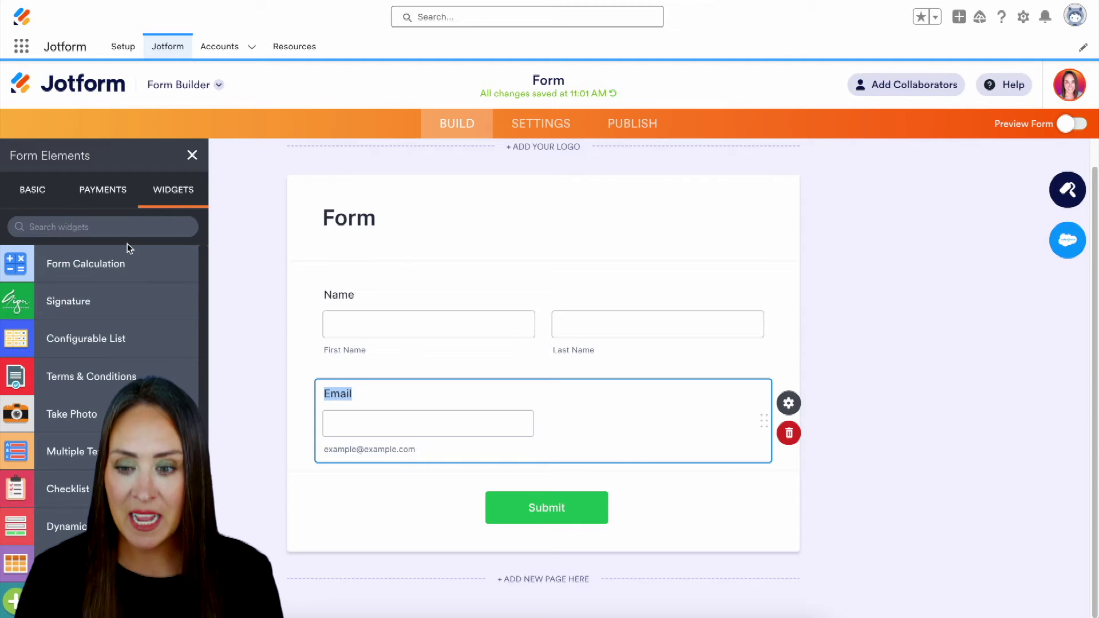
click(87, 227)
text(checkl)
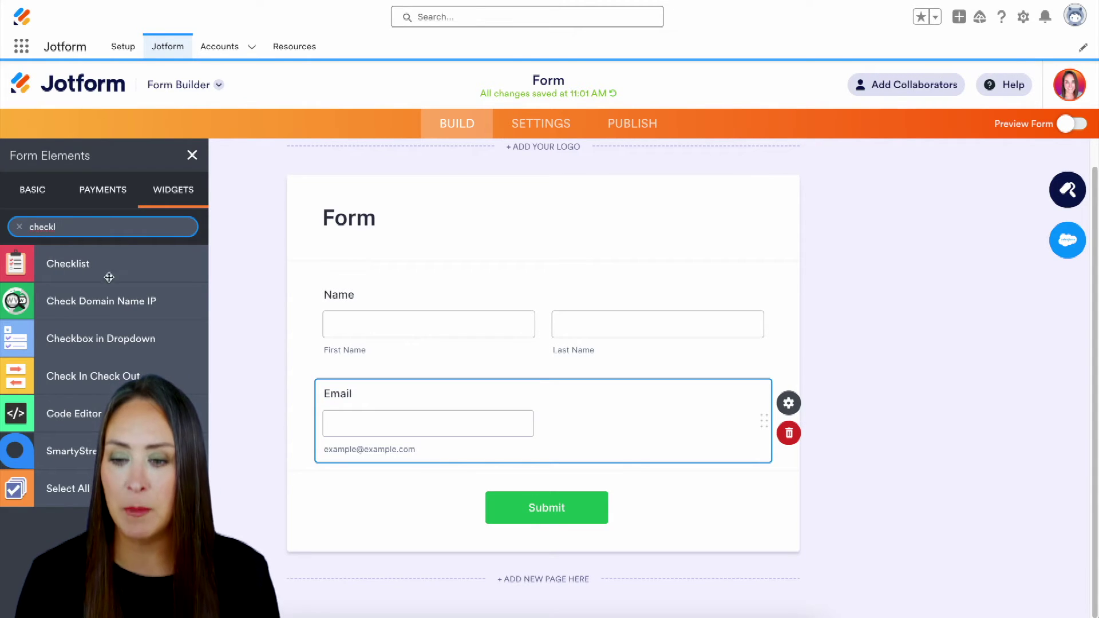
Add a Checklist widget below Email and replace its default options with the onboarding task list.
click(67, 267)
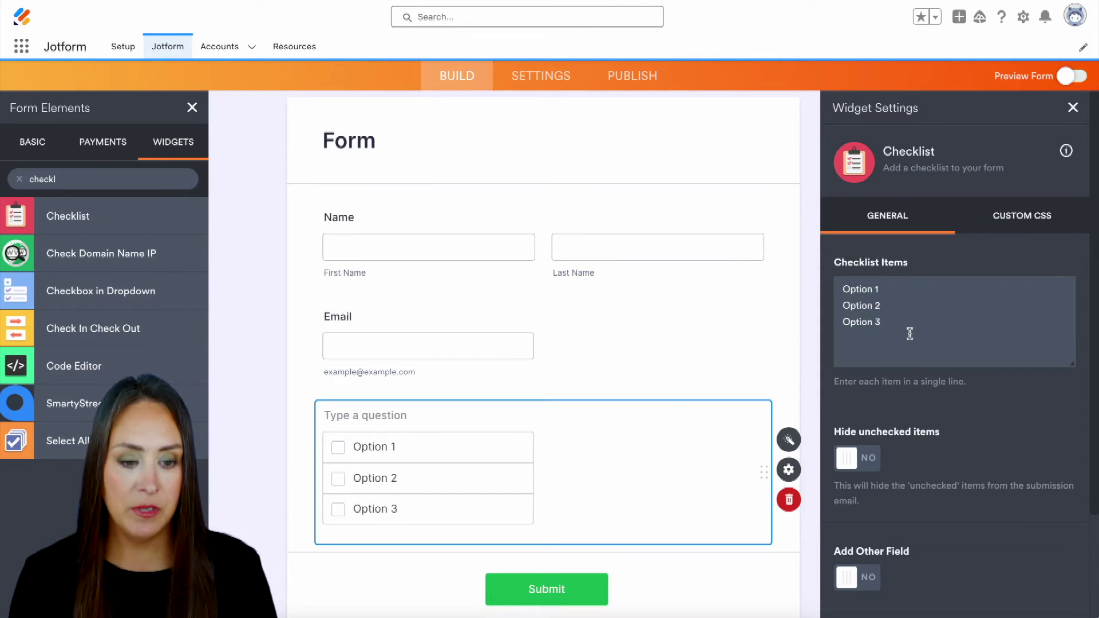
click(910, 334)
key(ctrl+a)
key(BackSpace)
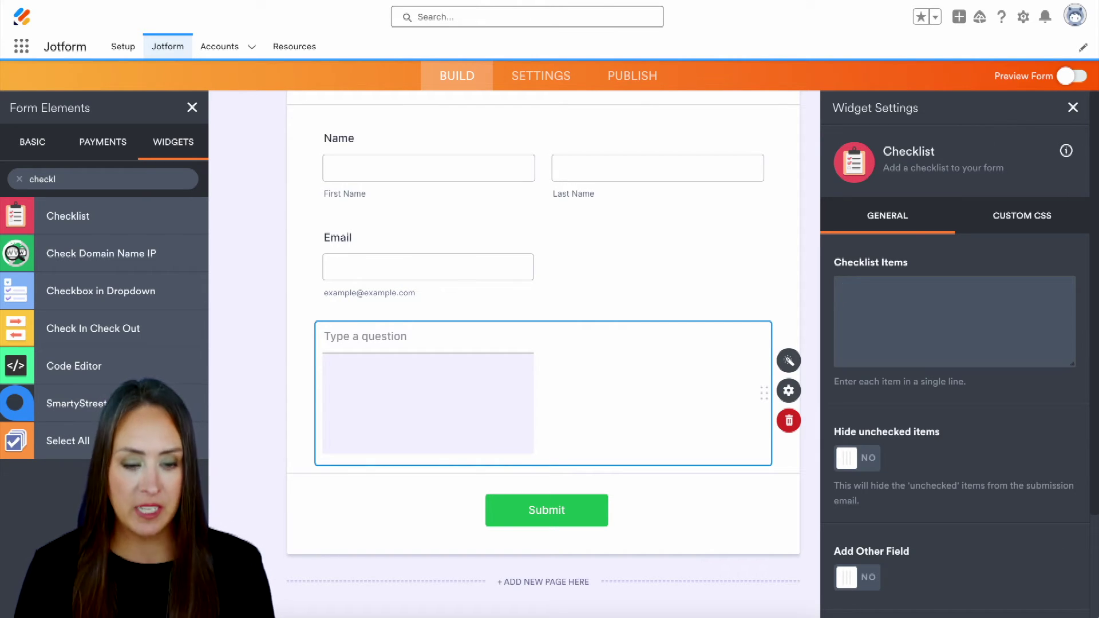
text(Introduction to company culture Office Tour Assign mentors Prepare new hire paperwork Welcome letter Goal setting Provision the new employee Setup their workspace Team lunch Welcome kit Automating onboarding tasks Complete employee paperwork Employee handbook)
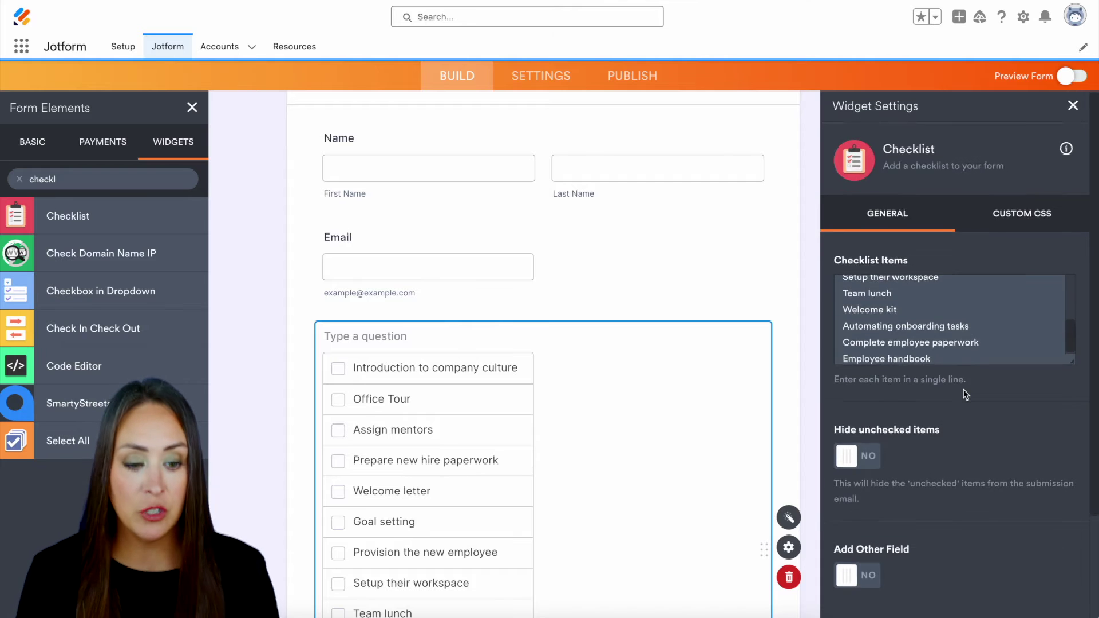
Set Add Other Field to YES in the checklist's Widget Settings.
scroll(965, 398, down, 2)
scroll(966, 395, down, 1)
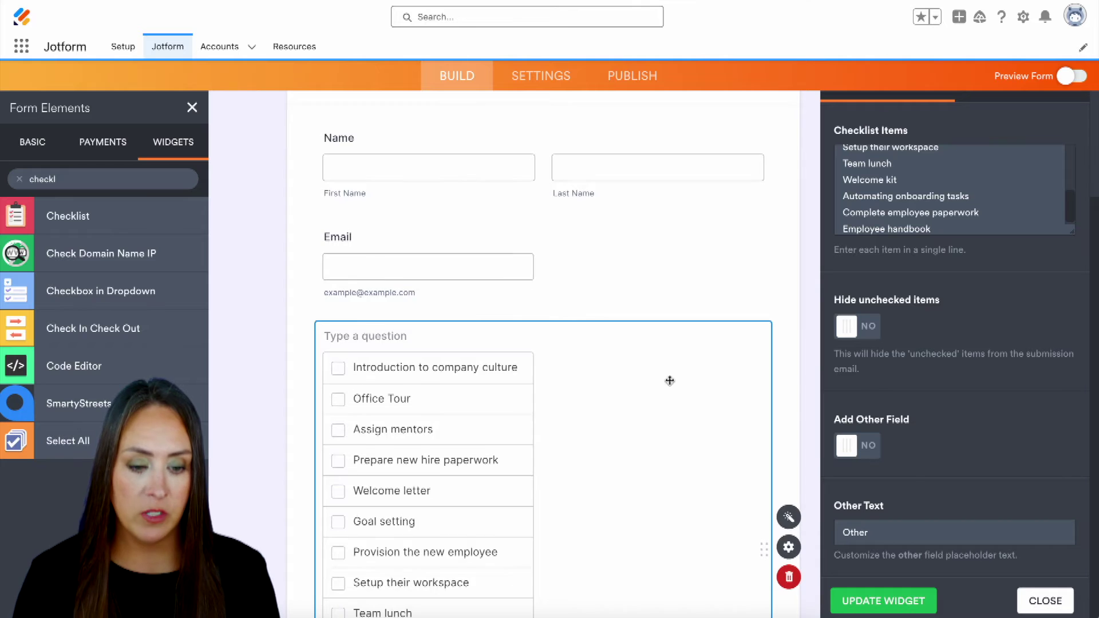
scroll(670, 381, down, 5)
click(847, 447)
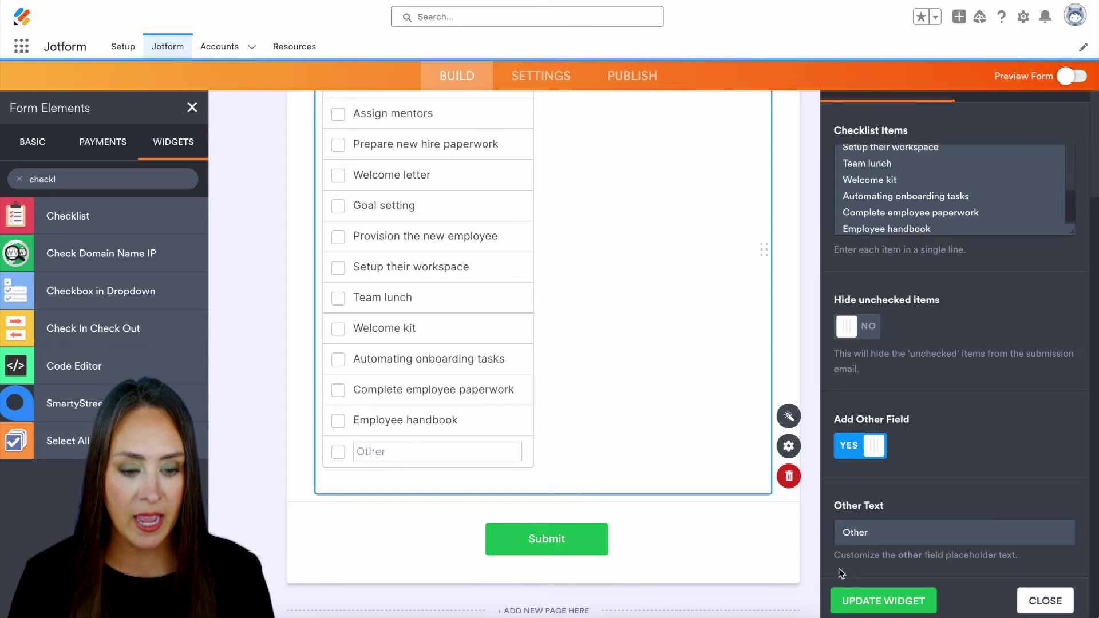
scroll(1006, 476, up, 3)
scroll(590, 389, up, 6)
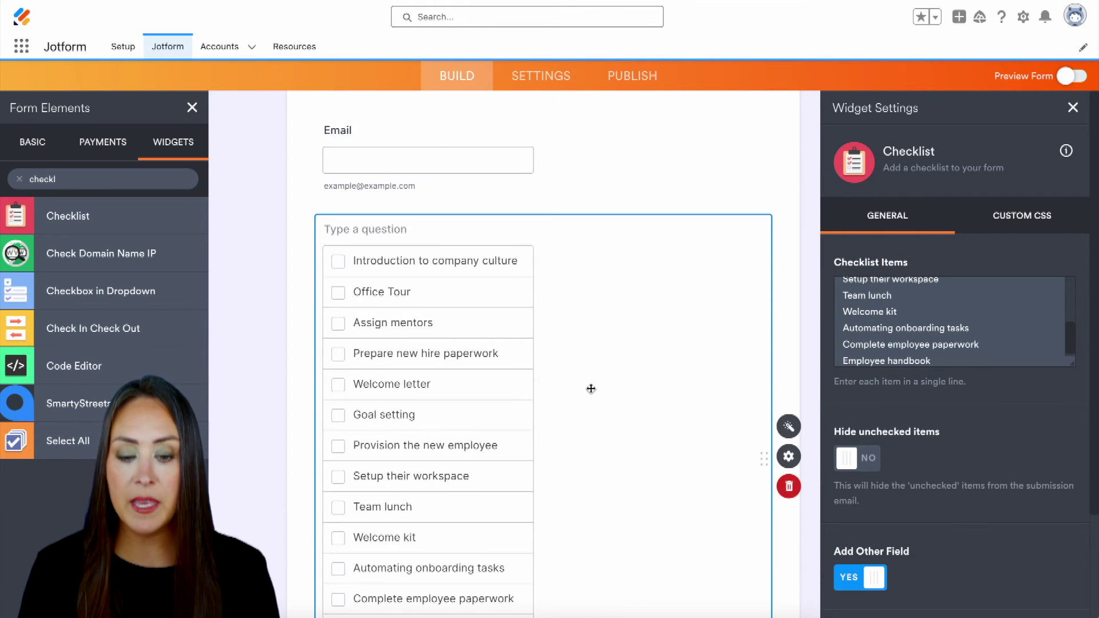
click(392, 410)
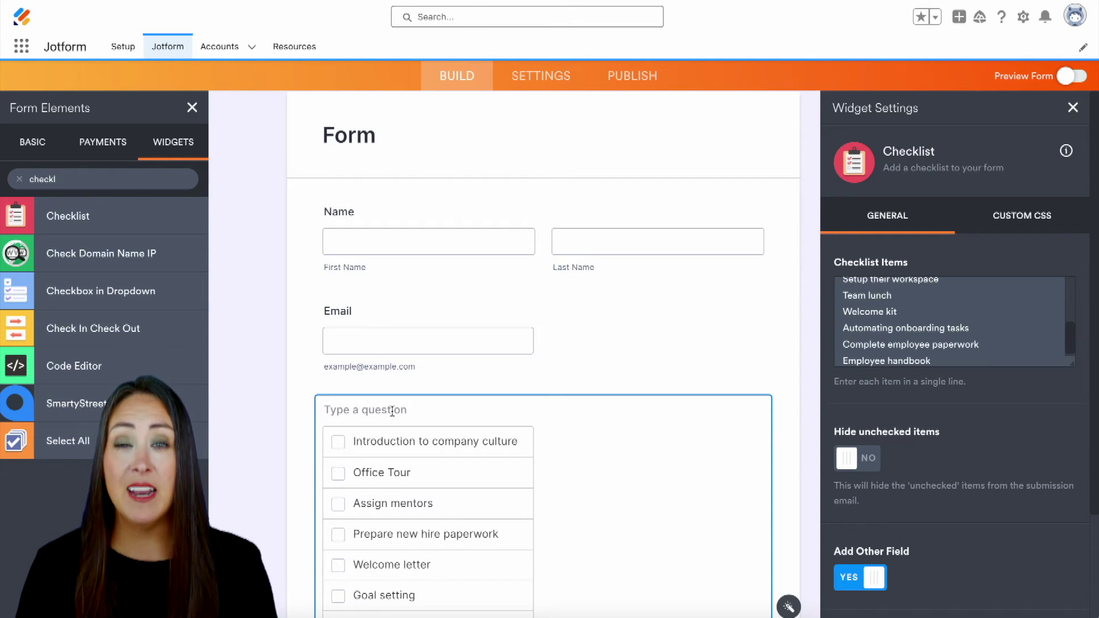
click(256, 380)
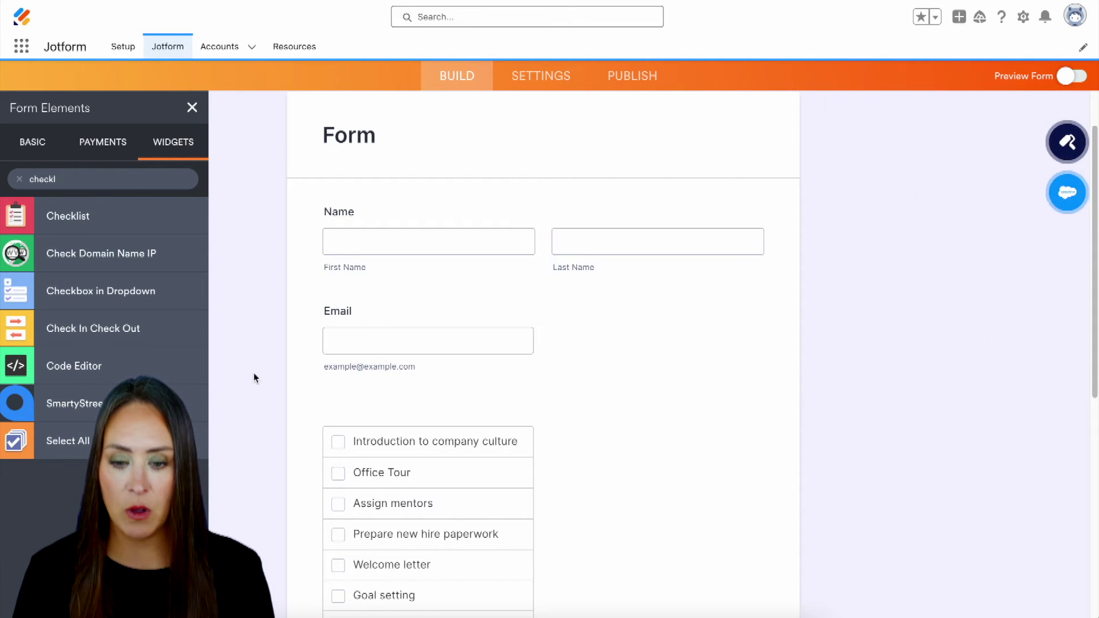
click(356, 408)
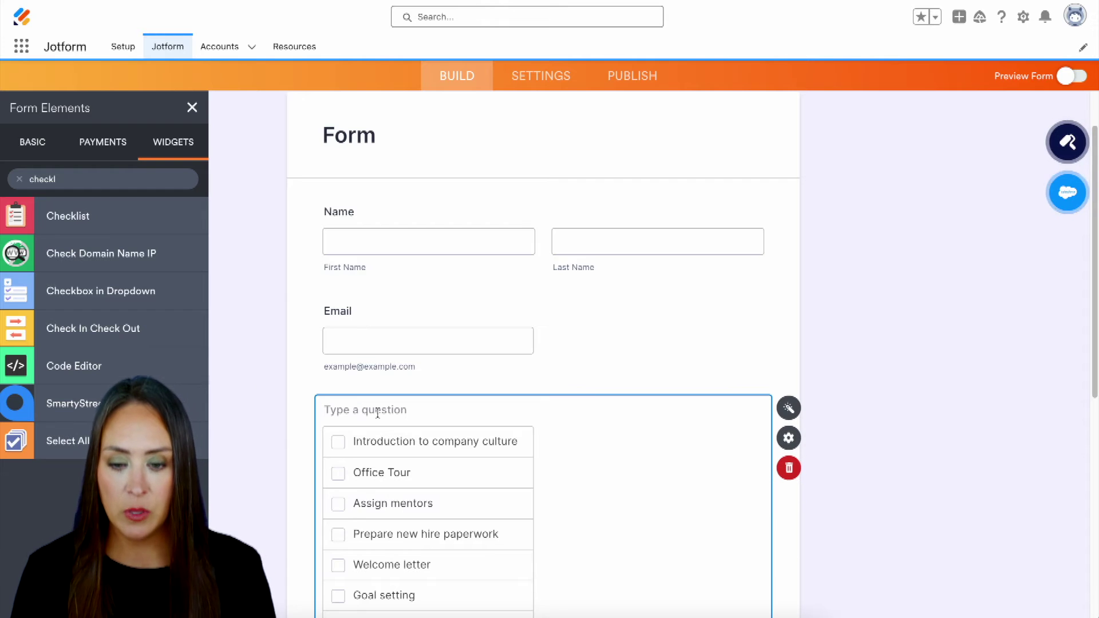
text(Firs)
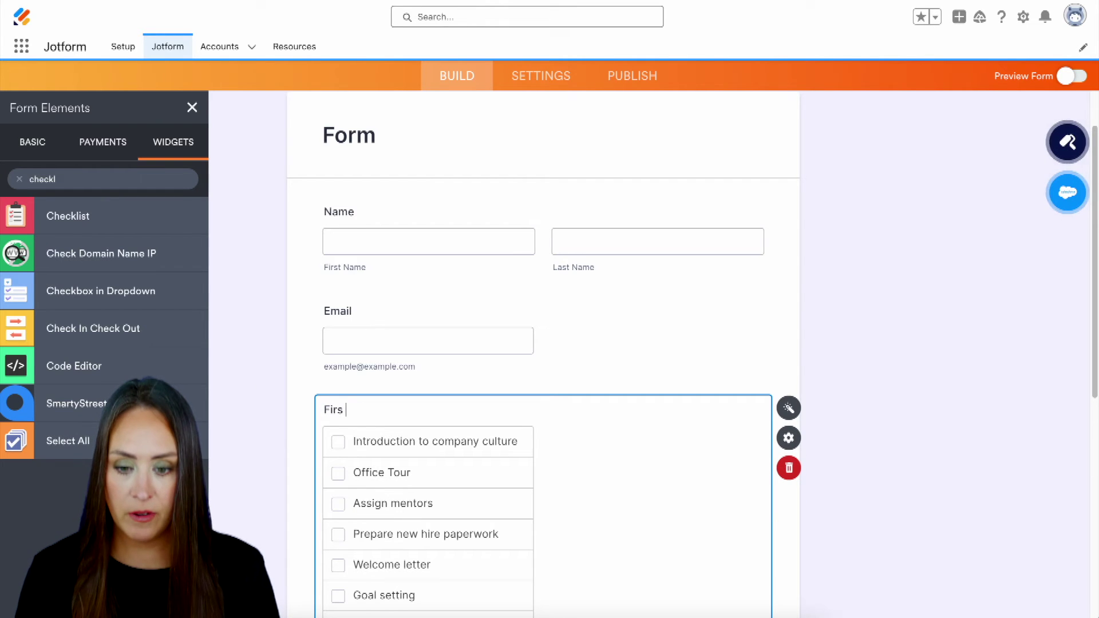
text(t day tas)
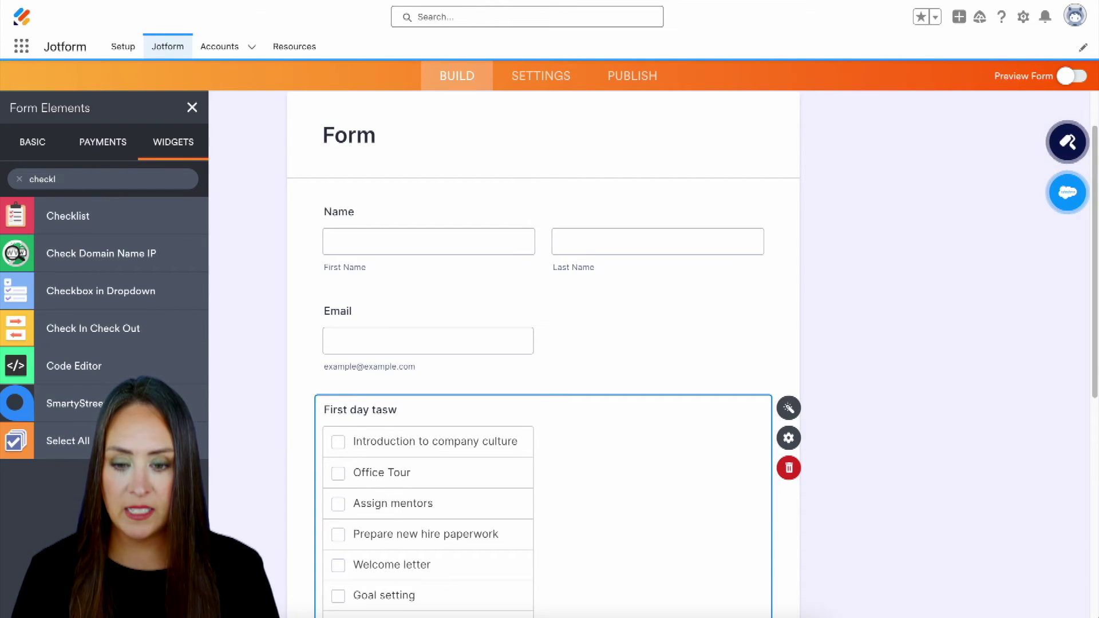
text(ks)
click(422, 410)
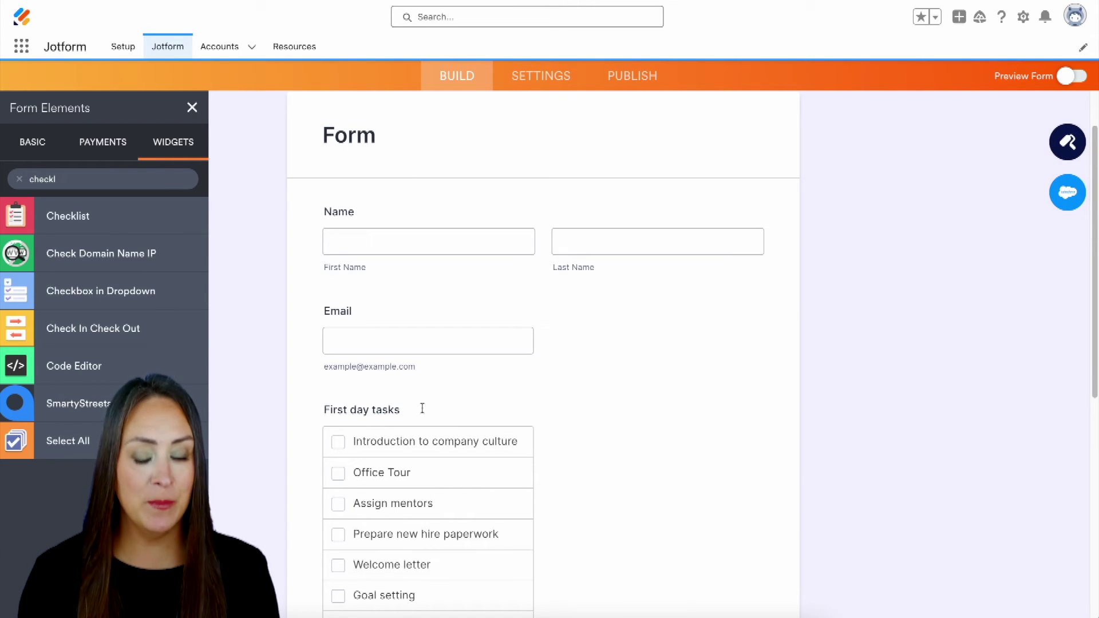
Set up a Salesforce integration creating an Account record, mapping Account Name to the form's Name field.
click(1068, 197)
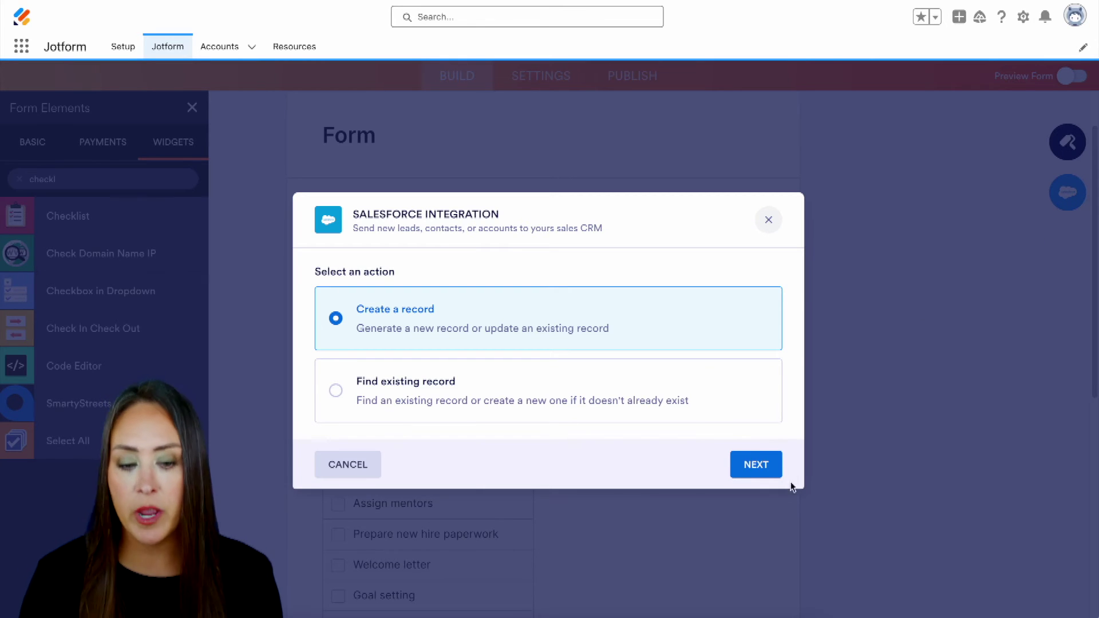
click(767, 466)
click(774, 359)
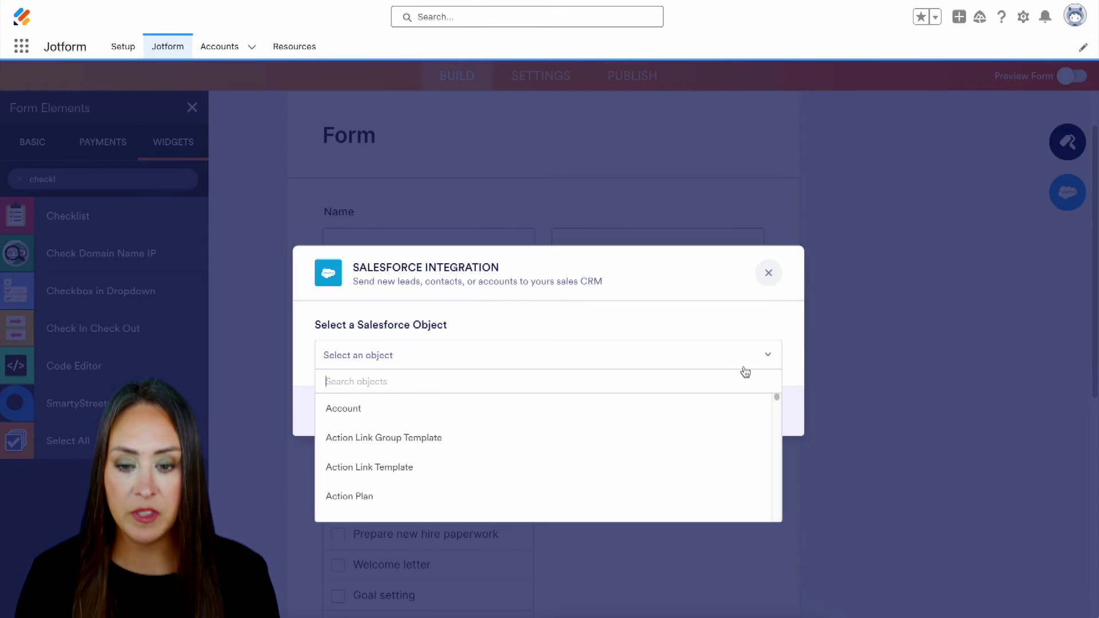
click(344, 410)
click(754, 414)
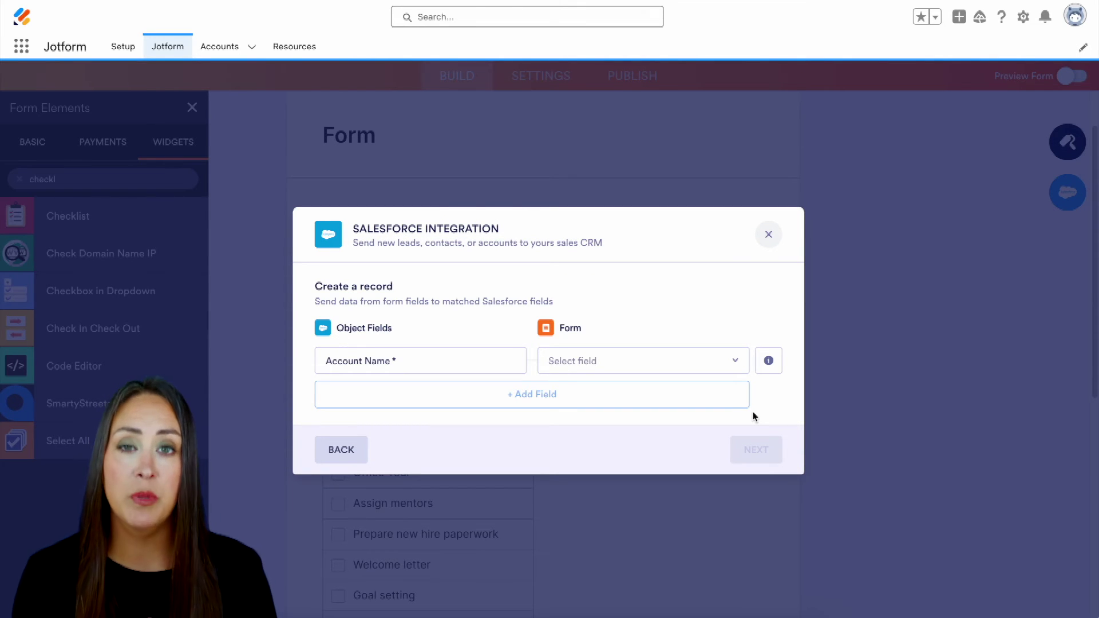
click(653, 369)
click(589, 415)
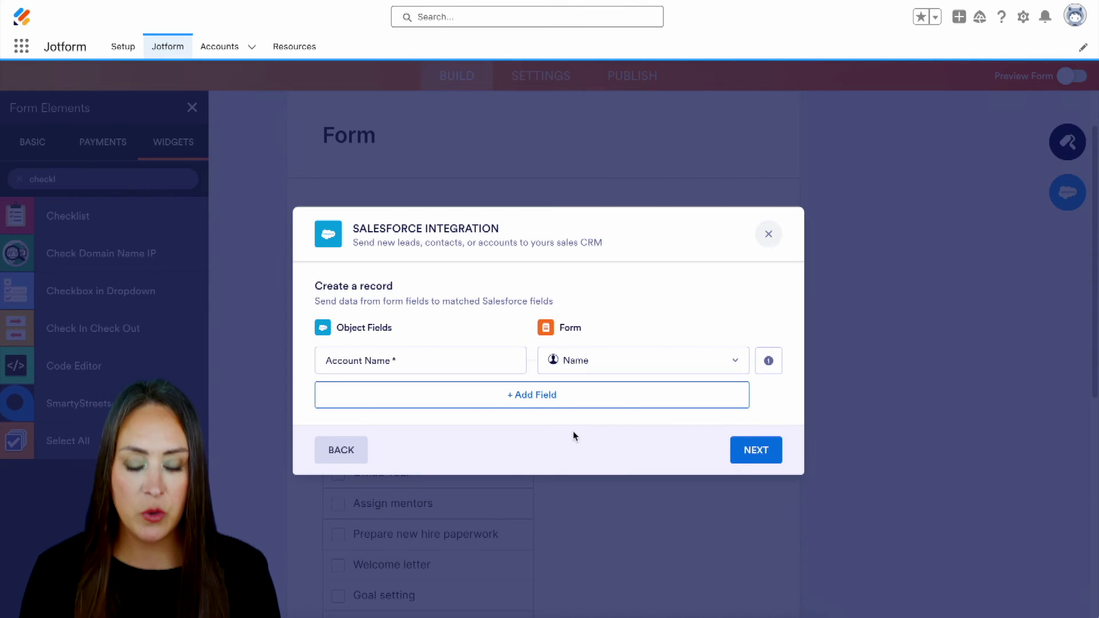
click(764, 451)
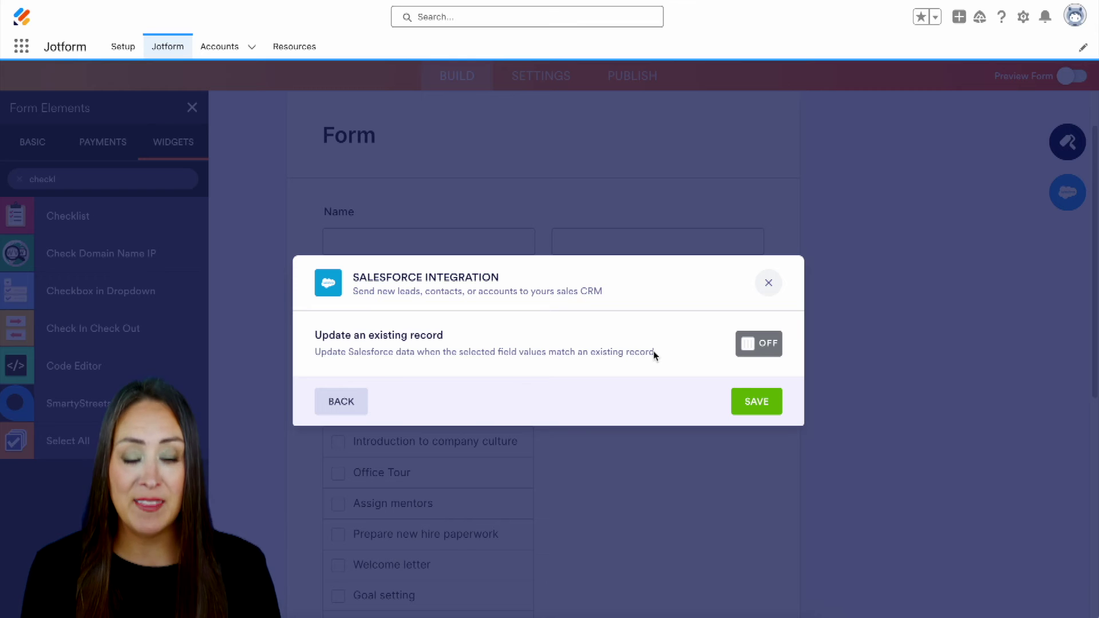
Turn on updating existing records matched by Account Name to the Name field, and save the integration.
click(757, 352)
click(422, 368)
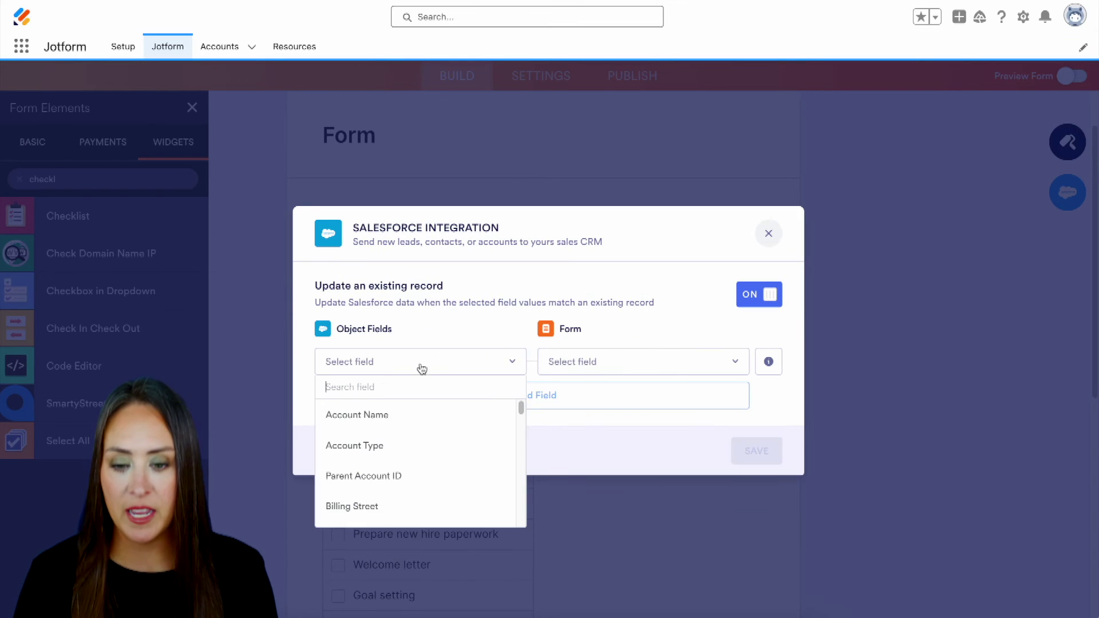
click(361, 414)
click(608, 369)
click(590, 413)
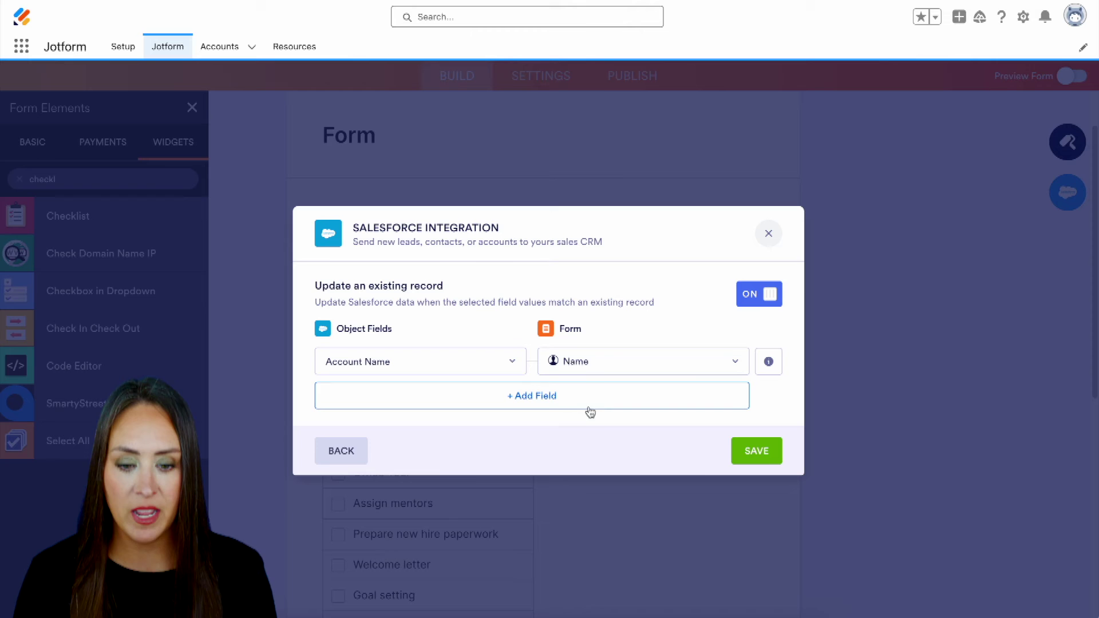
click(756, 451)
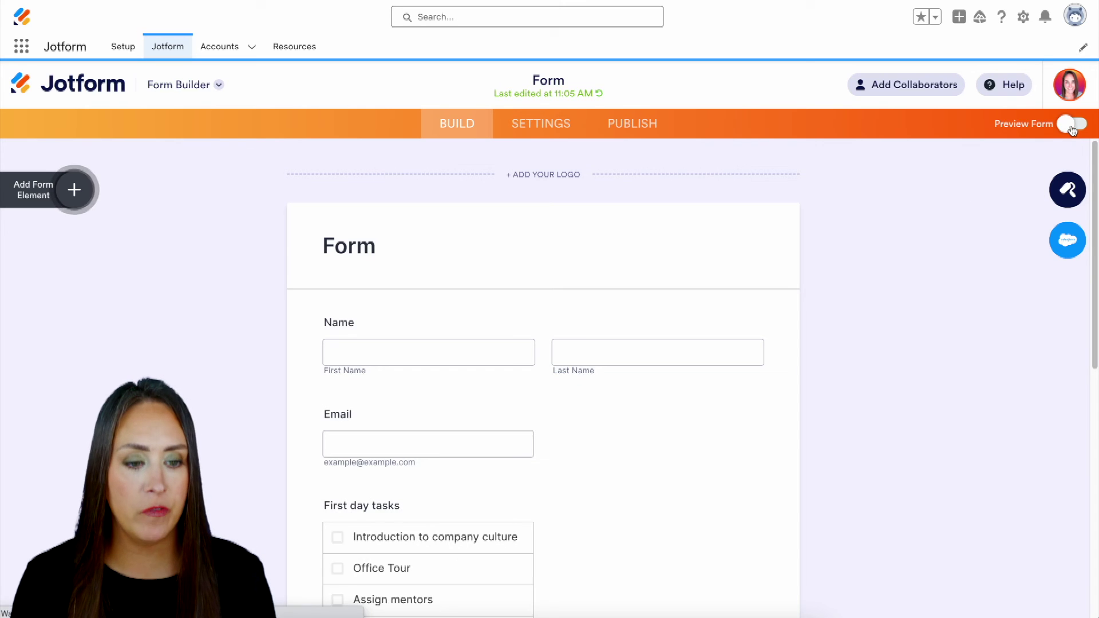
In preview mode, auto-fill the form with sample name, email and tasks, then submit it.
click(1071, 126)
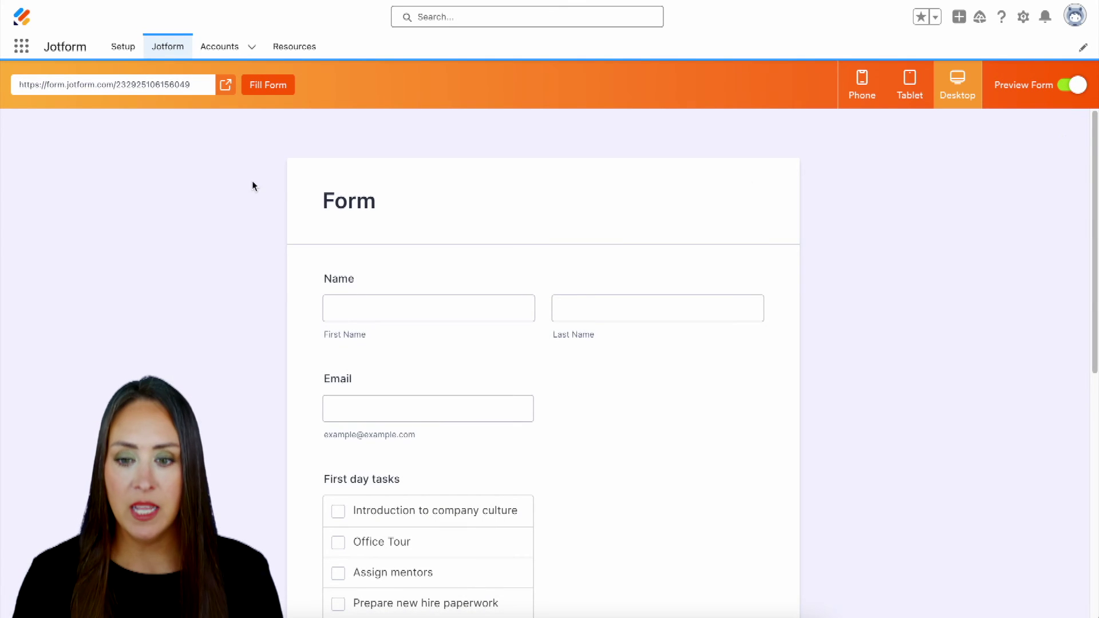
click(263, 89)
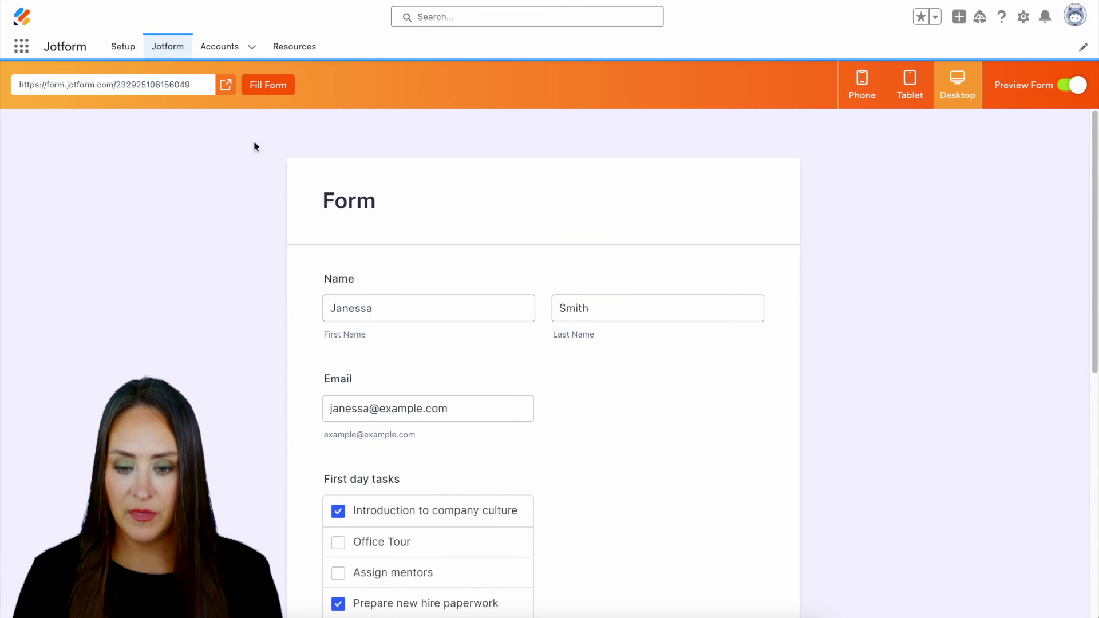
scroll(270, 231, down, 8)
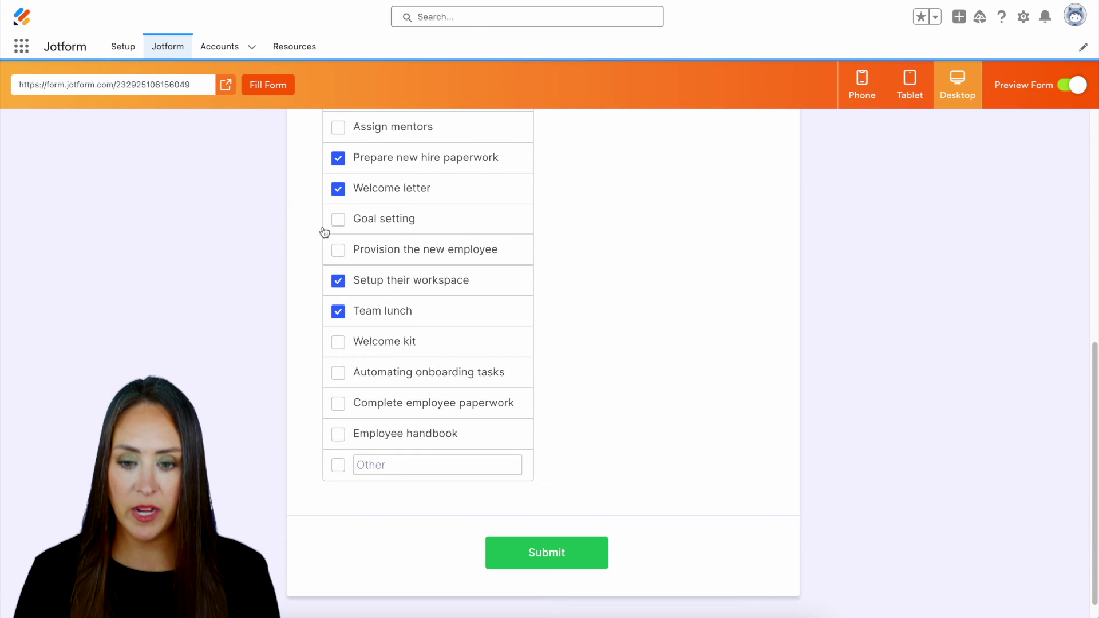
scroll(260, 262, down, 1)
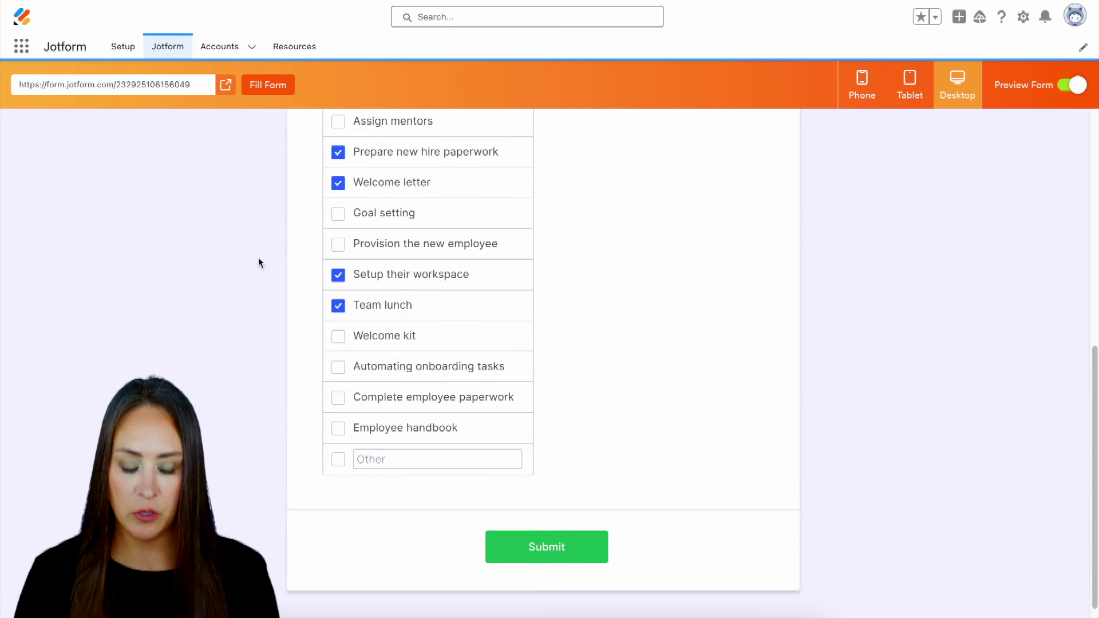
click(571, 532)
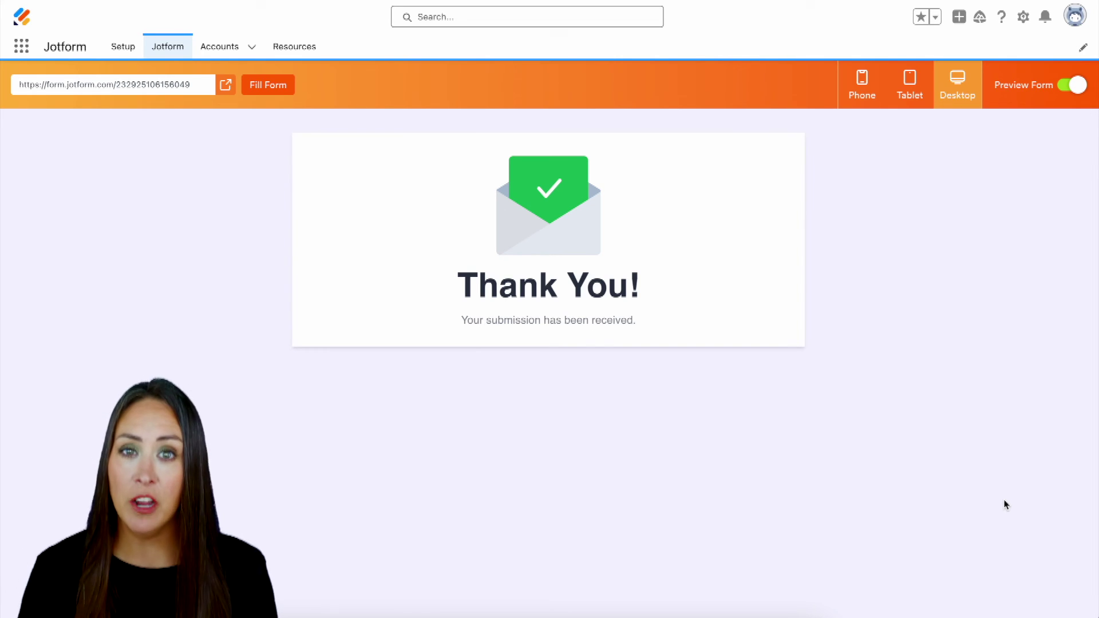
Open the form's Tables view, widen the First day tasks column, and view the test entry's details.
click(1072, 86)
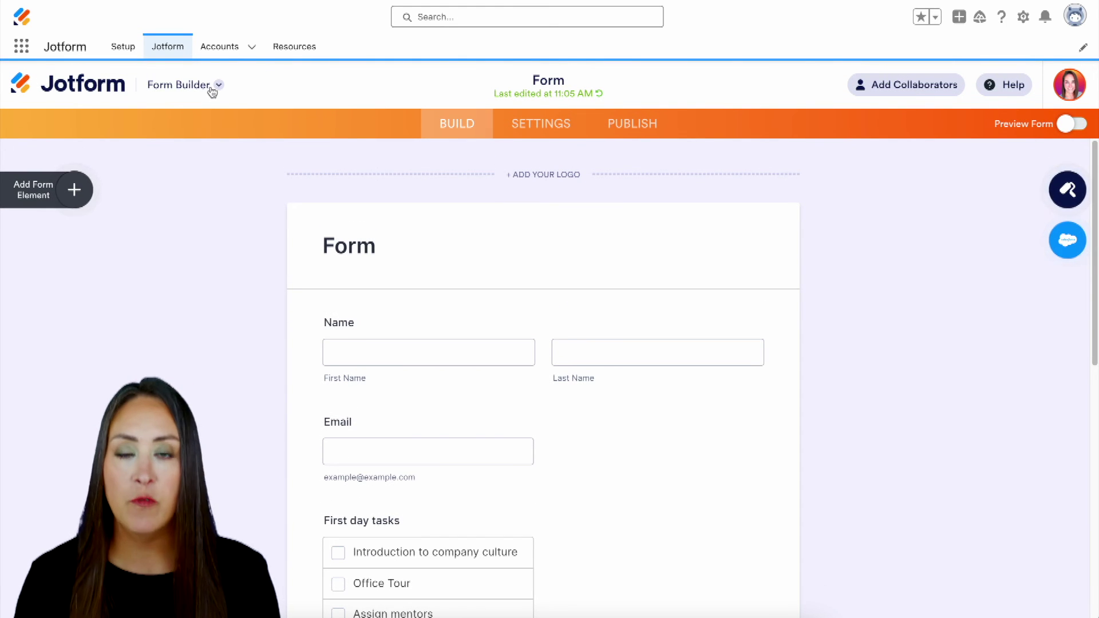
click(212, 88)
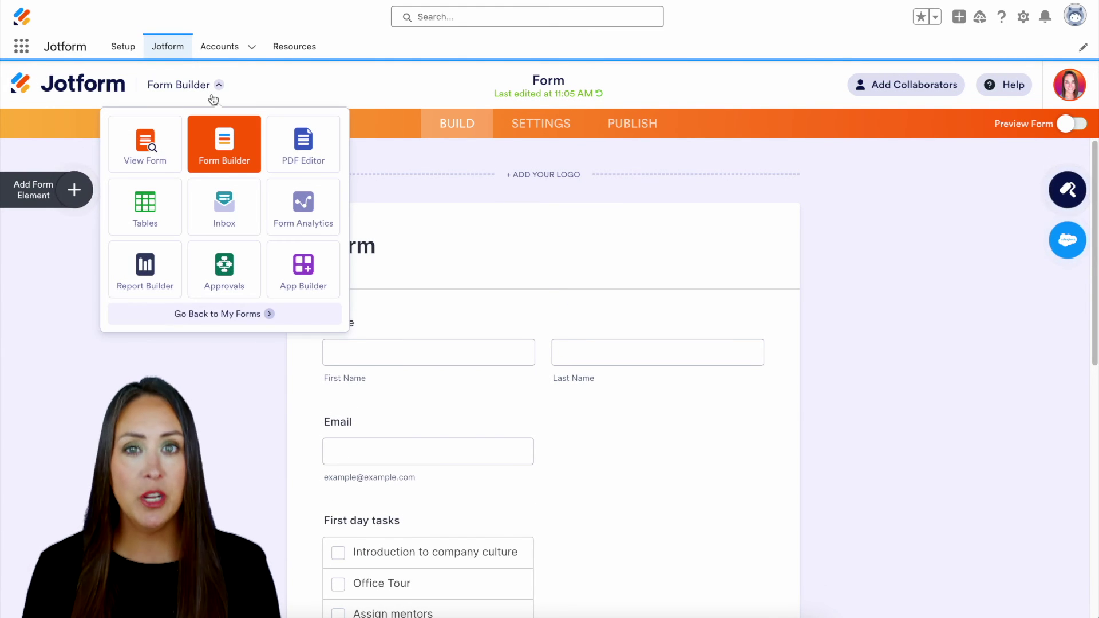
click(160, 212)
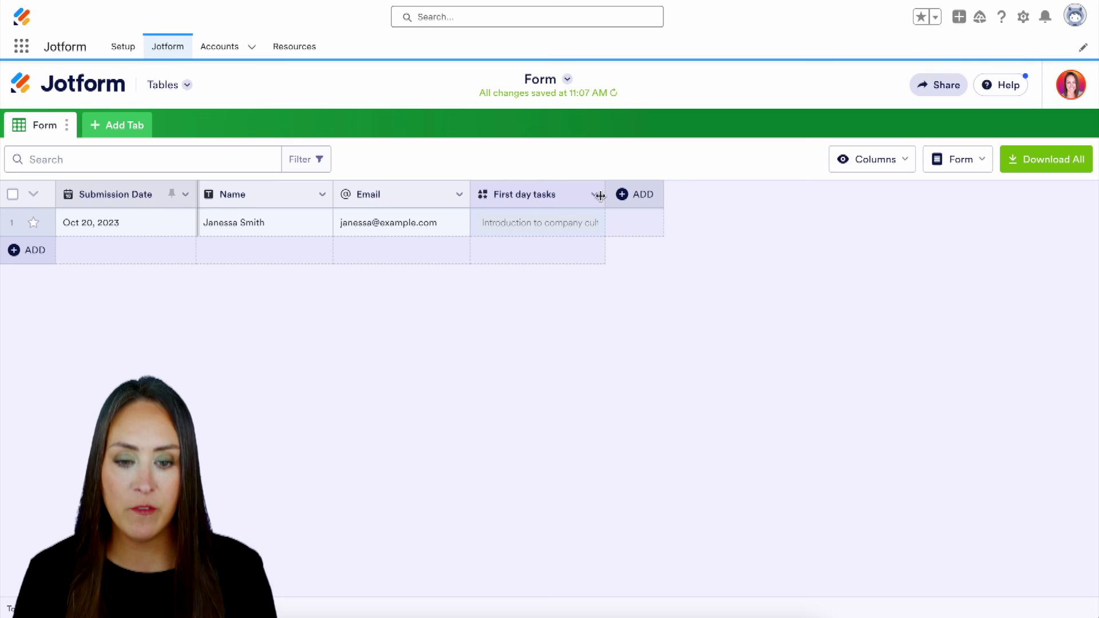
drag(605, 197, 1036, 212)
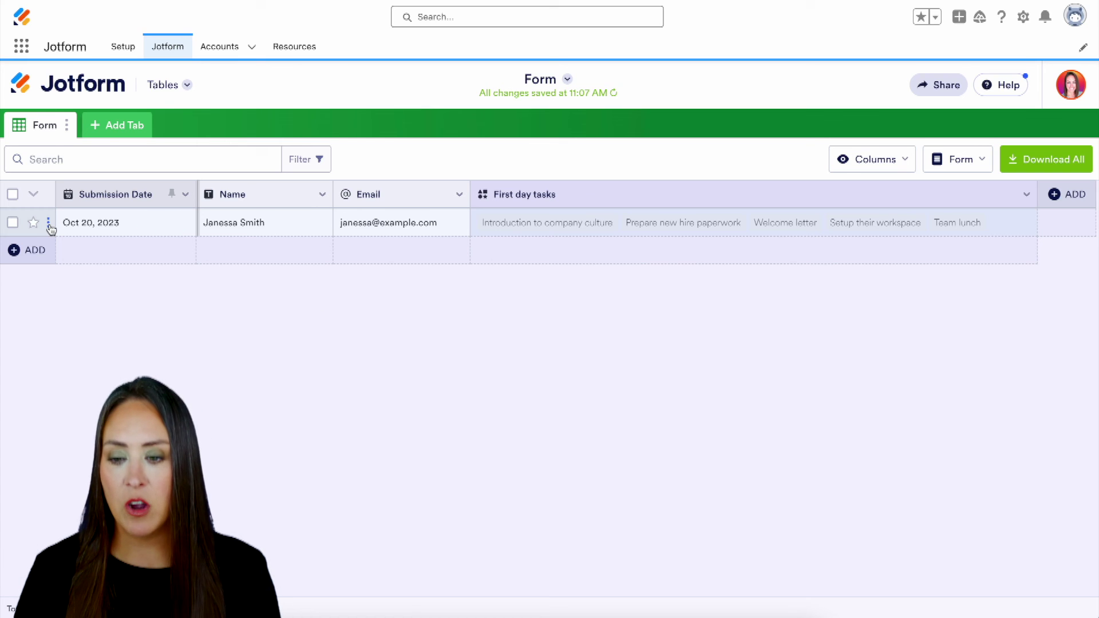
click(49, 224)
click(36, 257)
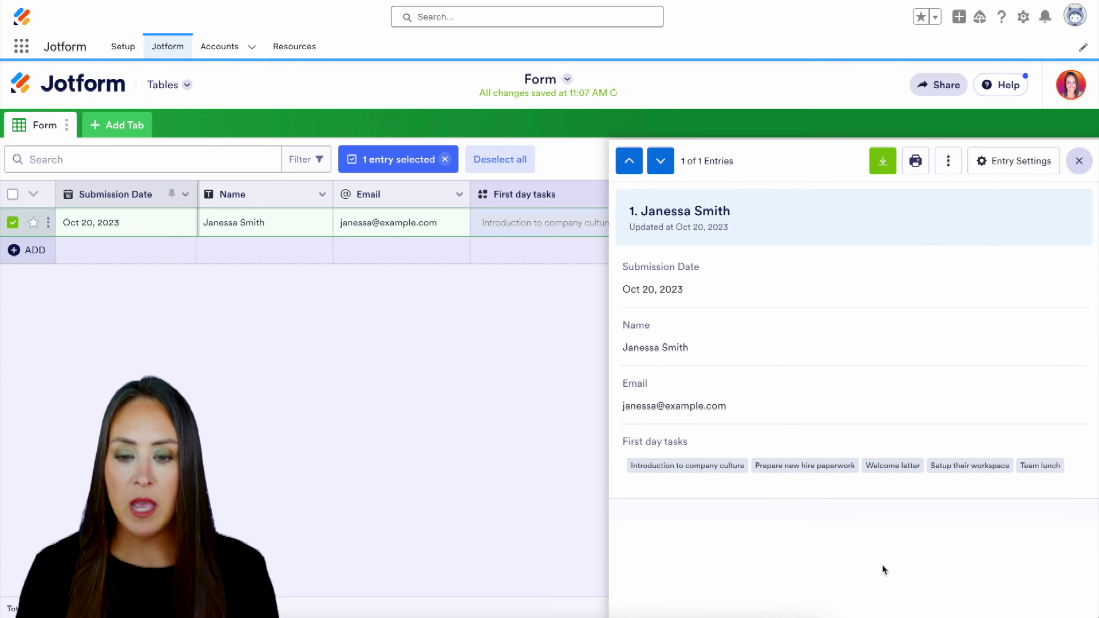
Open the new test account from the Recently Viewed list on the Salesforce Accounts tab.
click(221, 52)
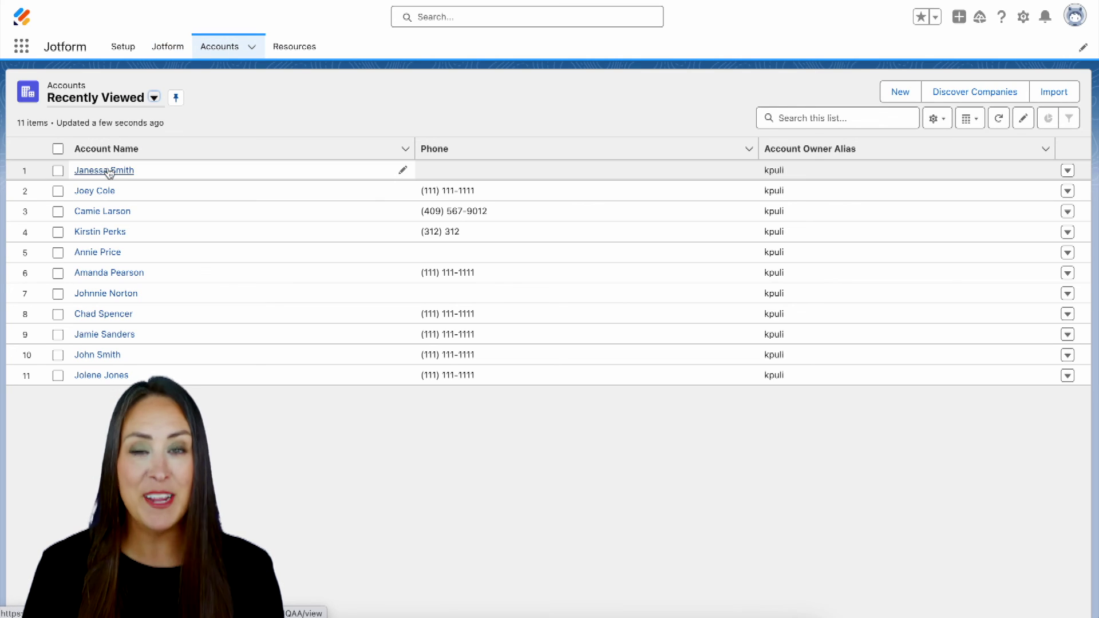
click(108, 171)
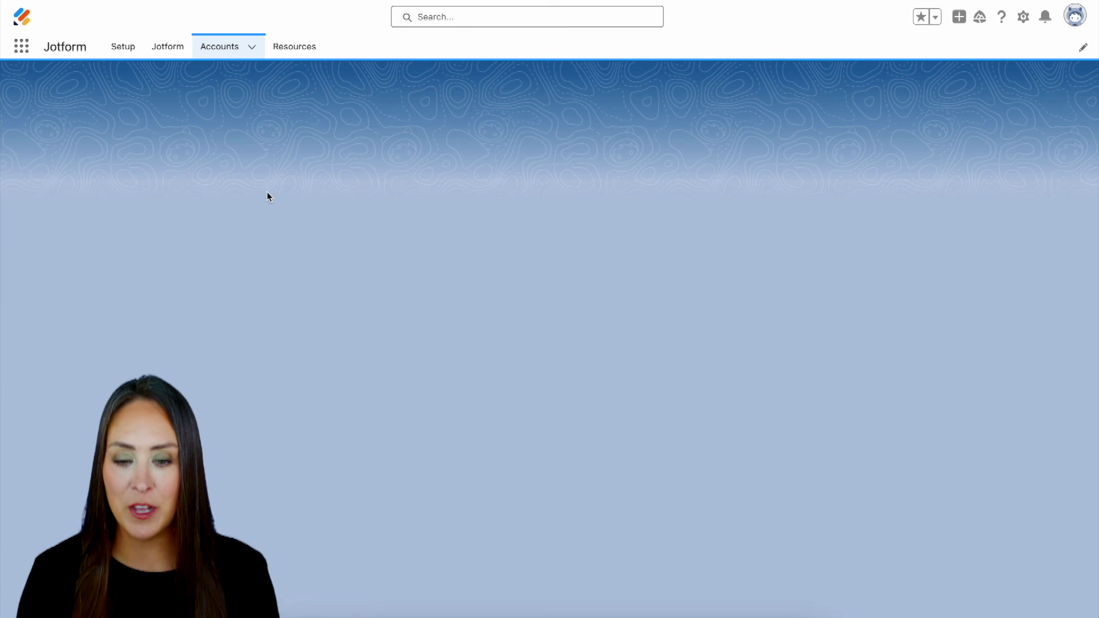